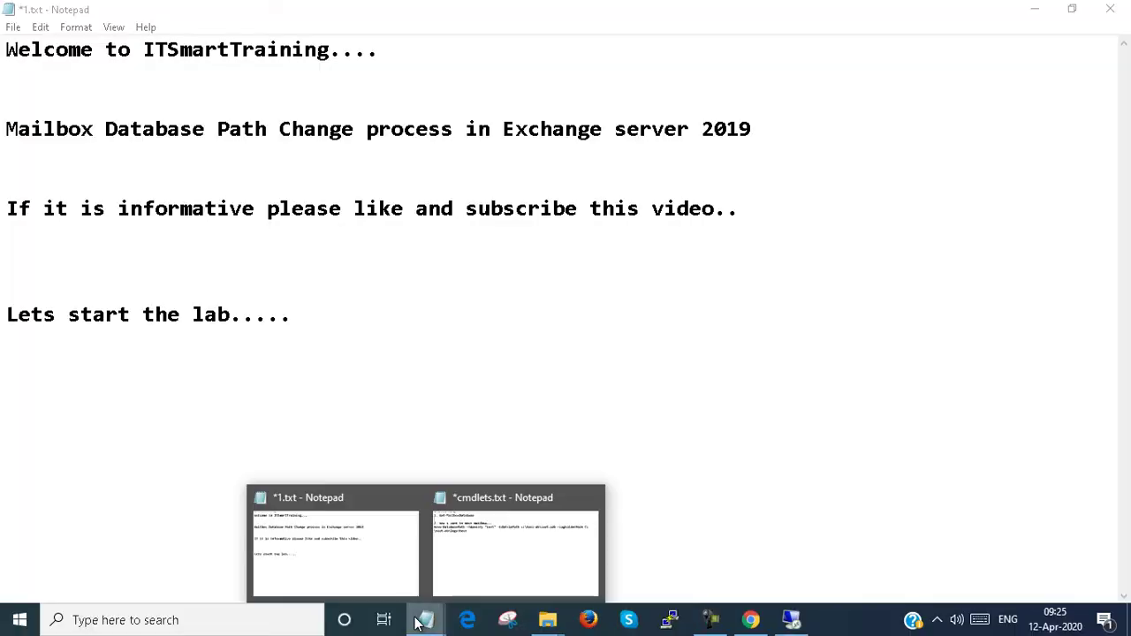
Review the prepared commands in cmdlets.txt and the databases list in the Exchange admin center.
click(462, 553)
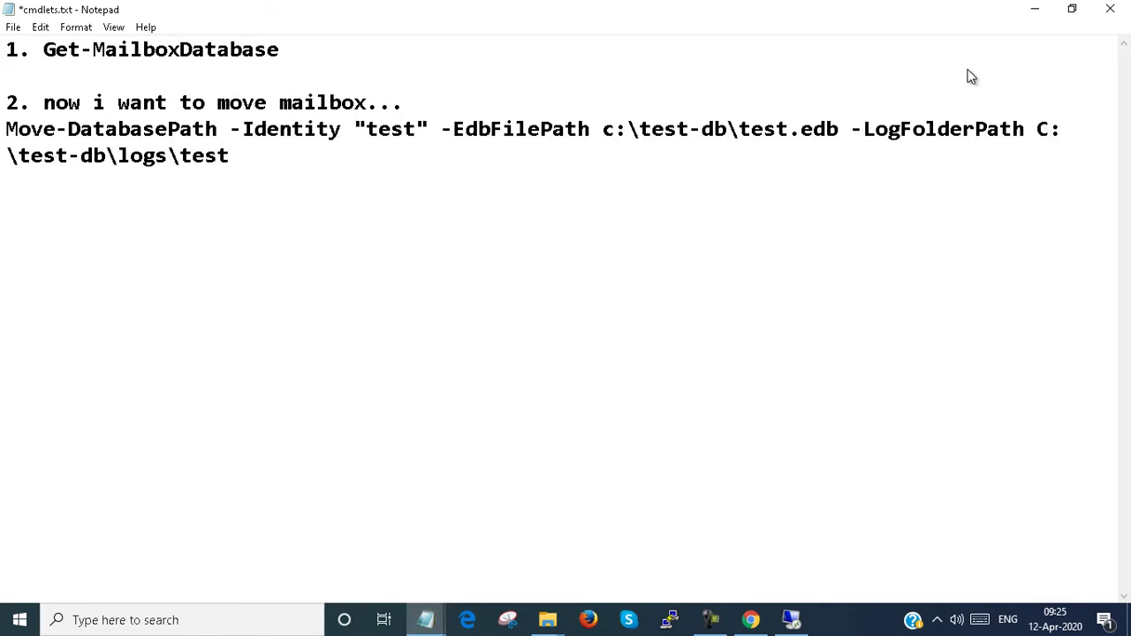
click(1032, 9)
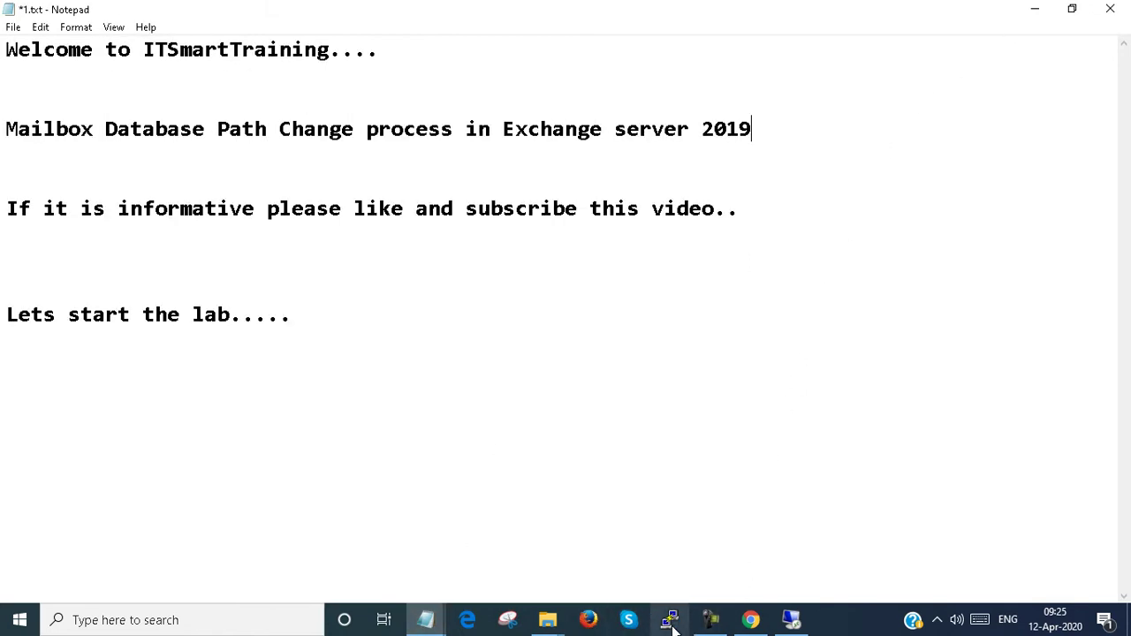
click(750, 620)
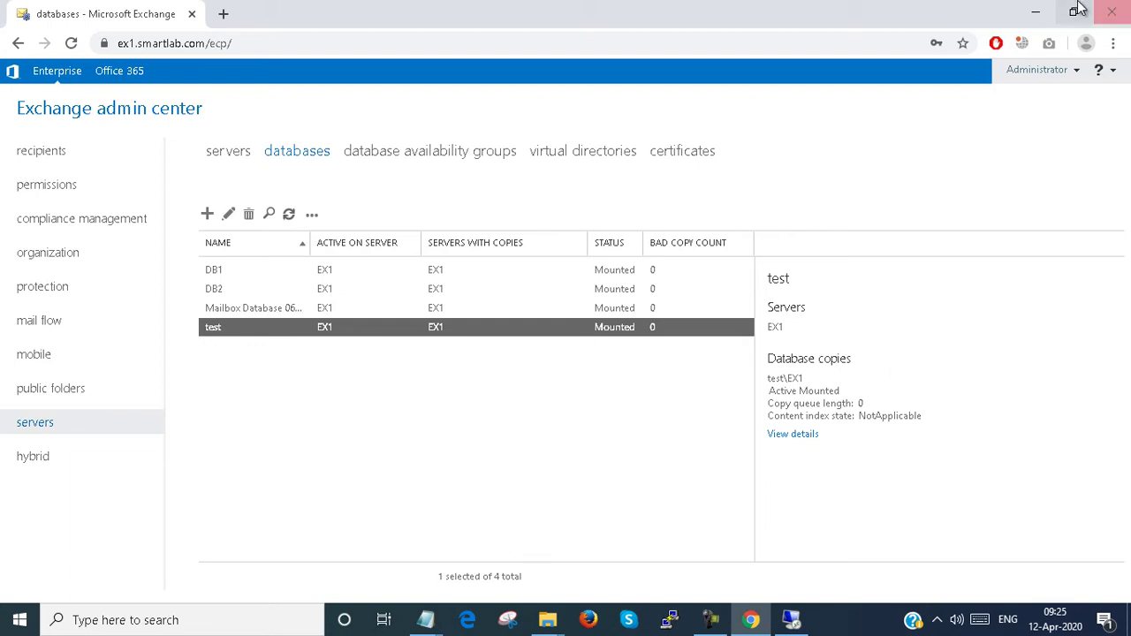
Connect to the Exchange server at 192.168.0.11 with the Remote Desktop shortcut saved on the desktop.
click(1035, 12)
click(1039, 14)
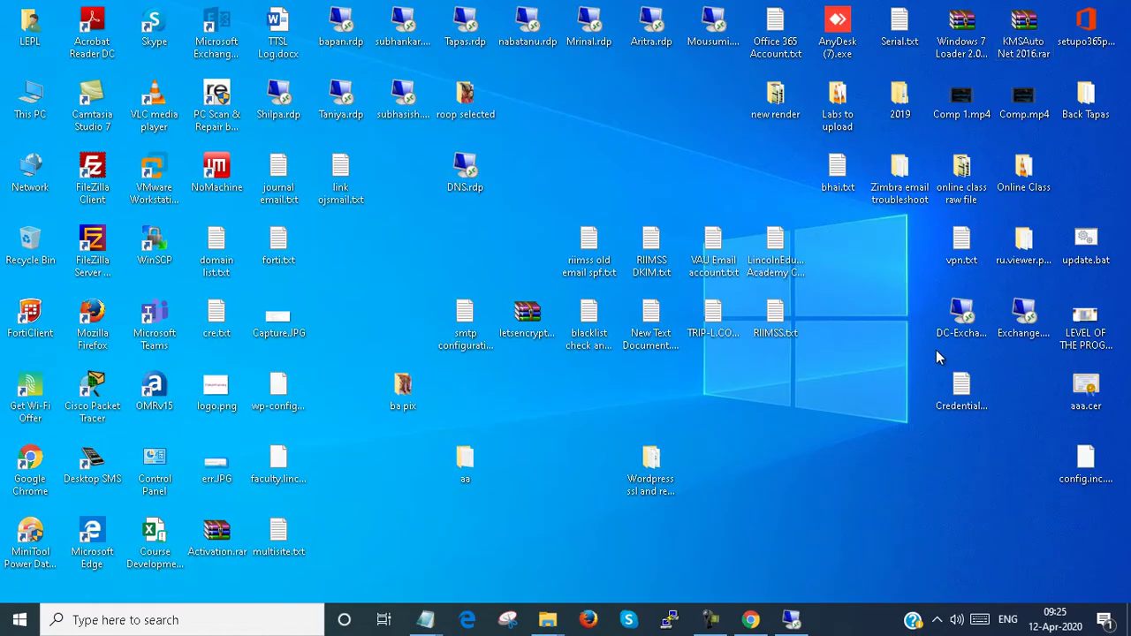
double_click(998, 309)
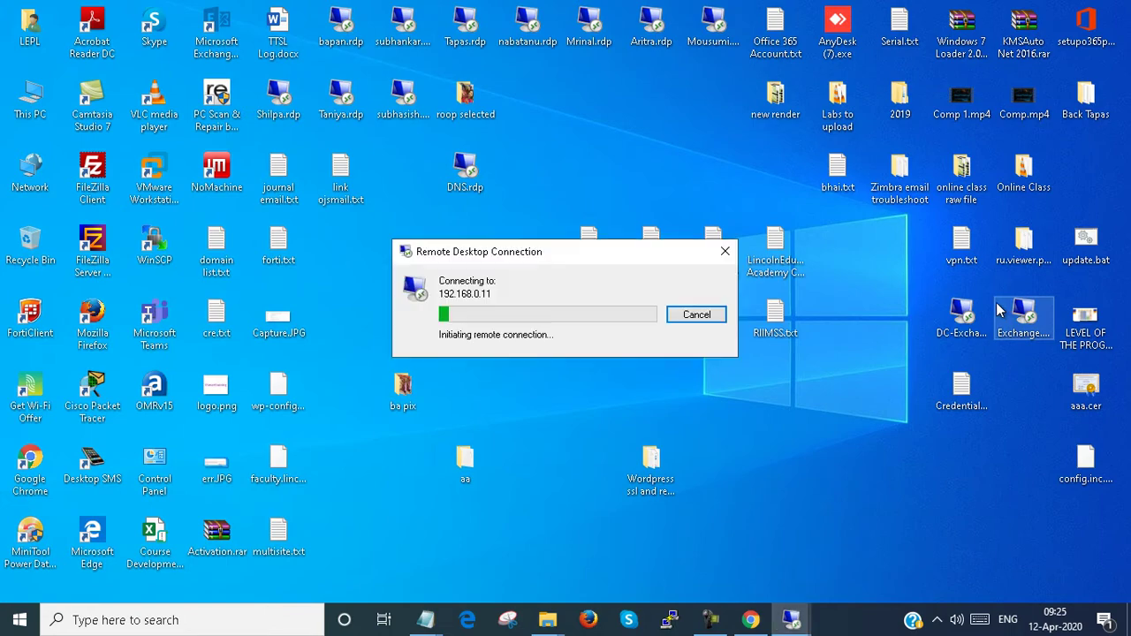
click(617, 444)
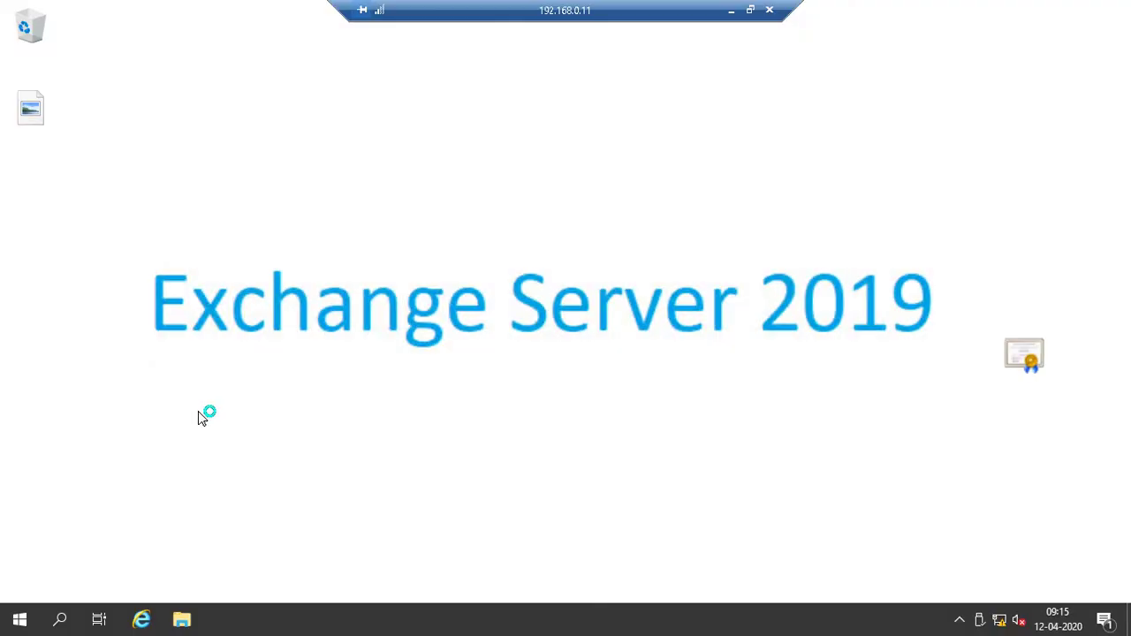
Create a folder named test-db at the root of the server's C: drive.
click(182, 618)
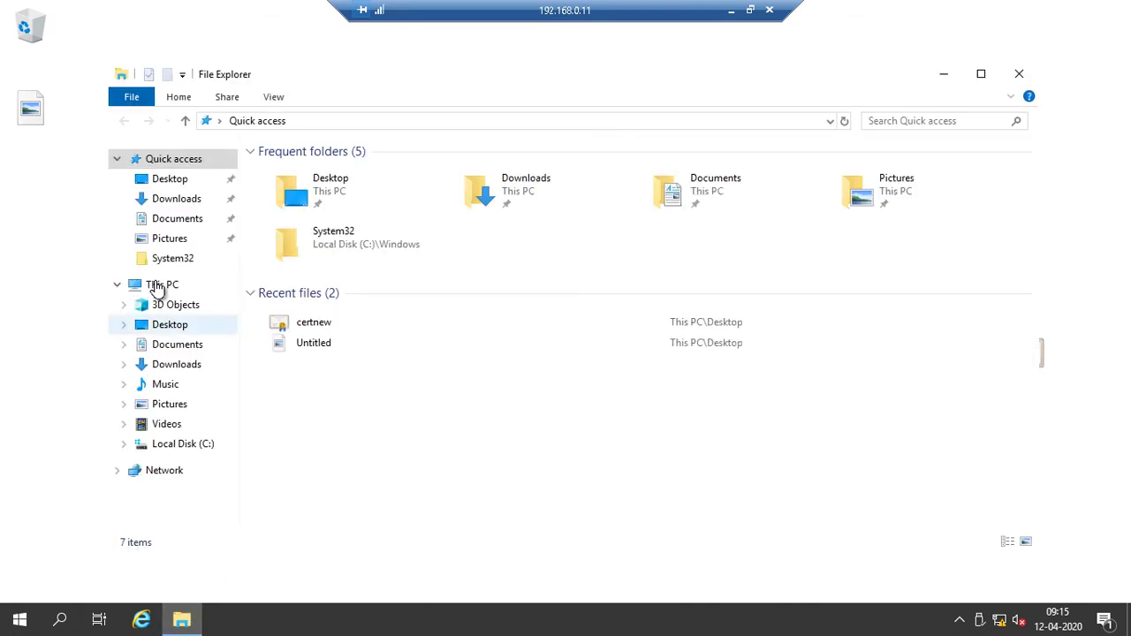
click(159, 284)
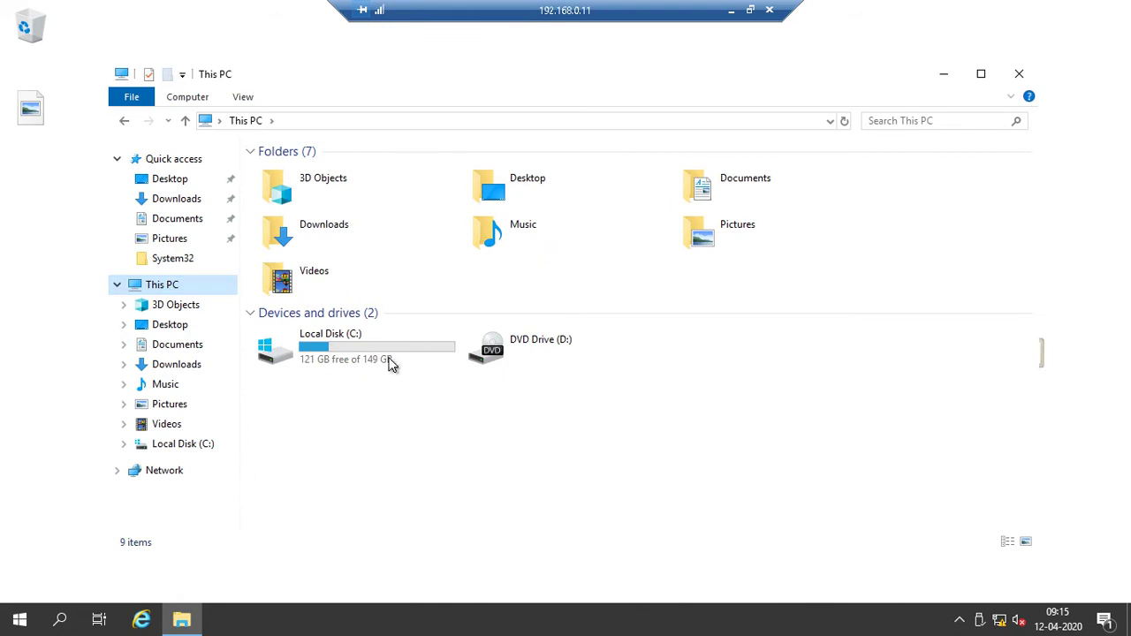
double_click(385, 351)
right_click(328, 391)
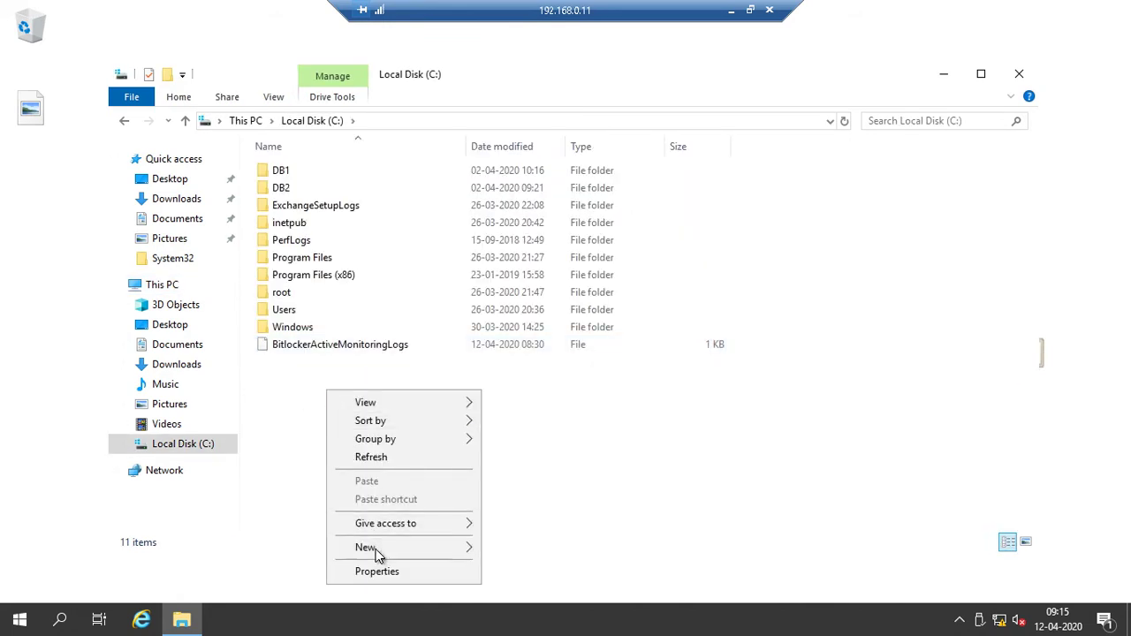
mouse_move(395, 548)
click(533, 434)
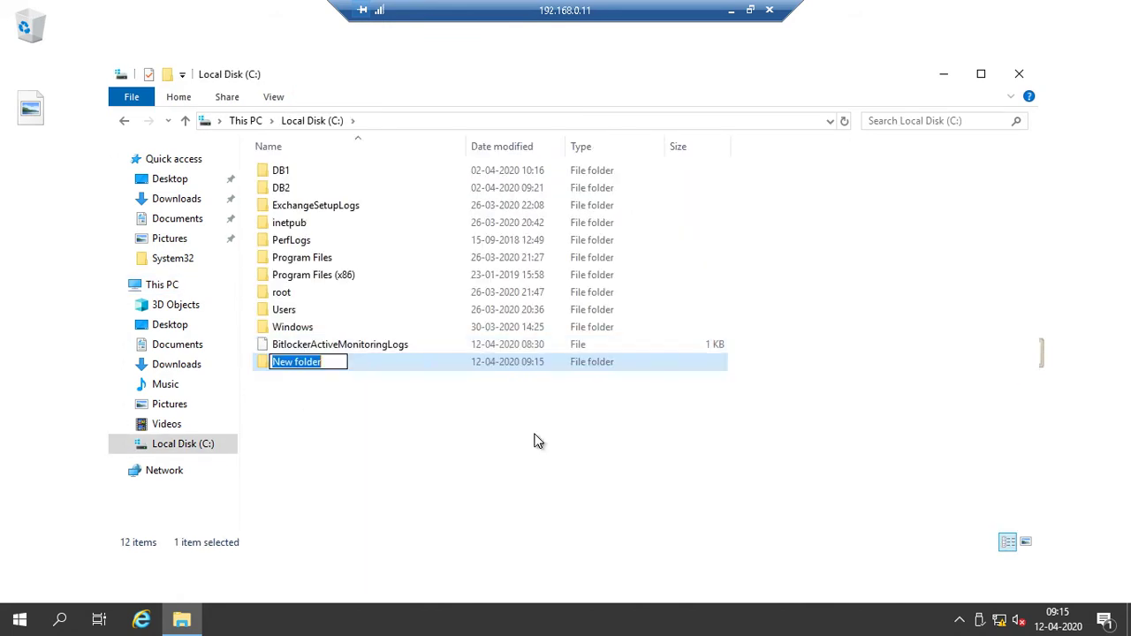
text(test)
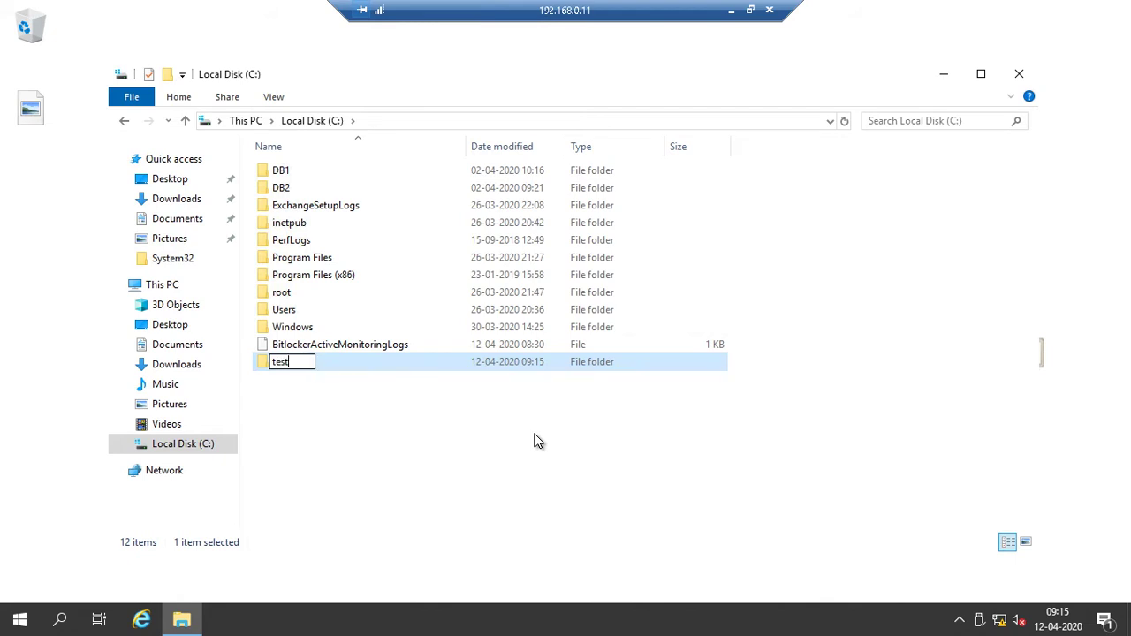
text(-db)
click(526, 508)
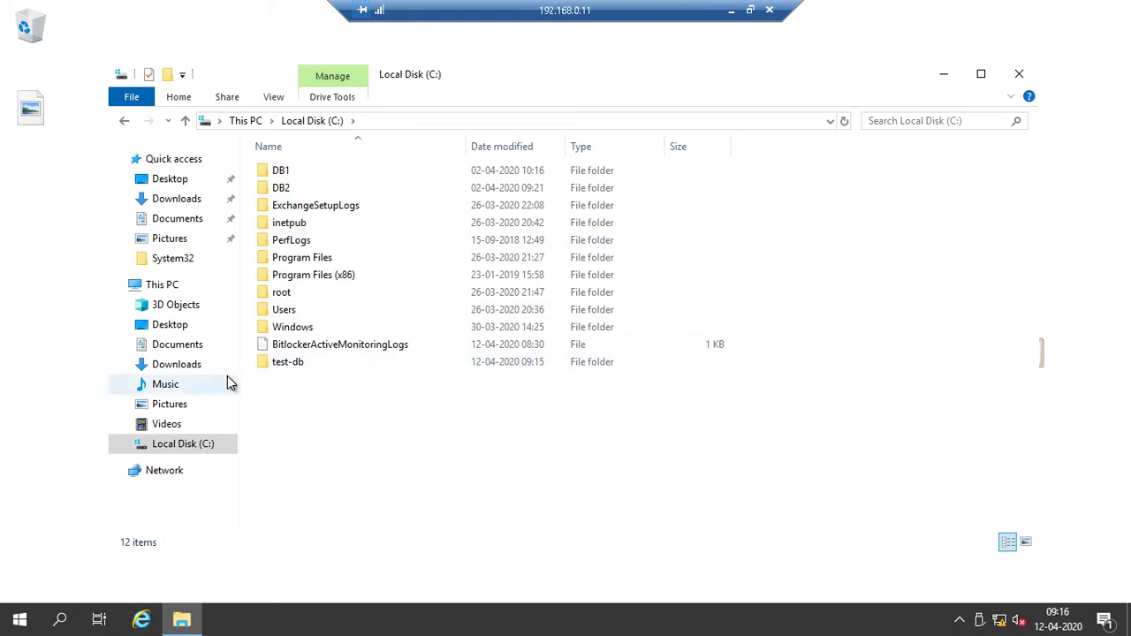
Examine the database path in the test database's properties in the Exchange admin center, and leave without saving.
click(732, 10)
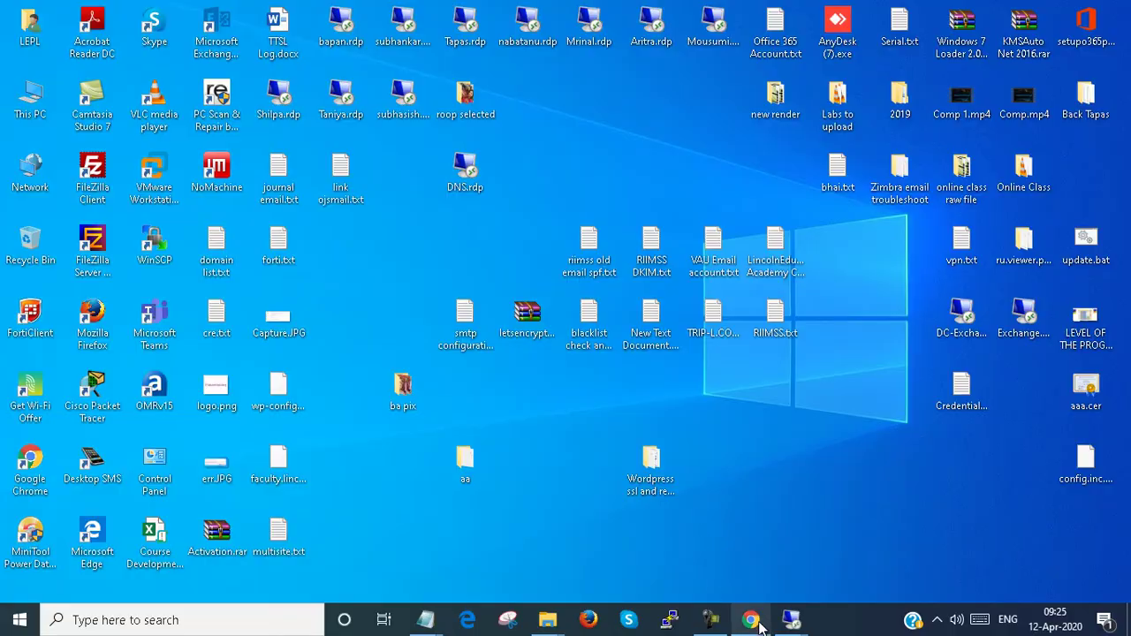
click(751, 618)
click(247, 328)
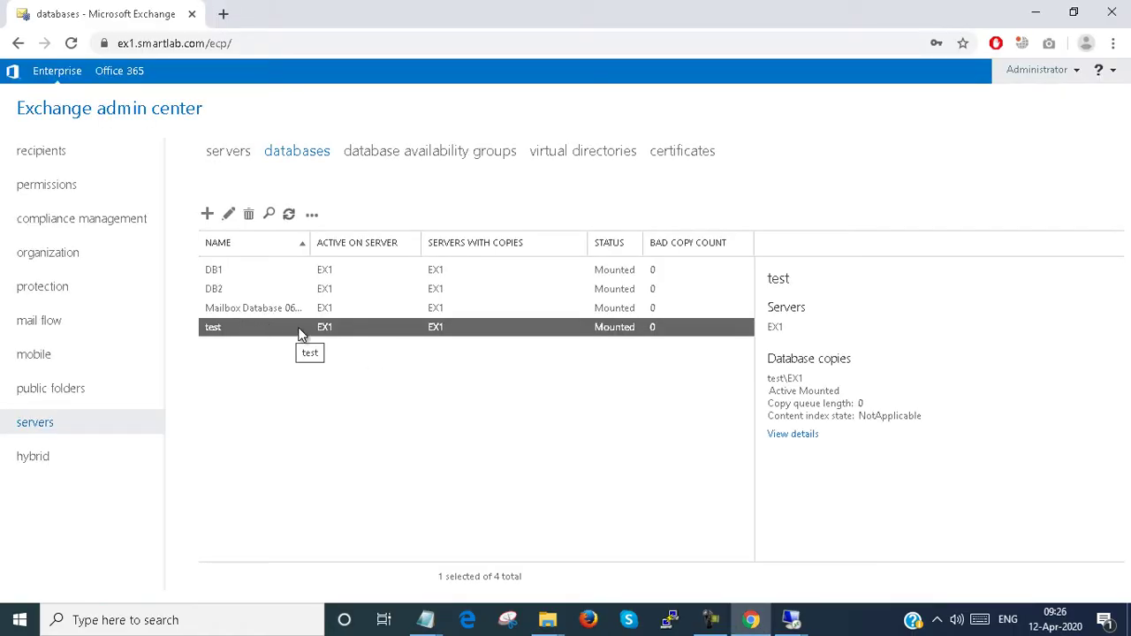
double_click(276, 328)
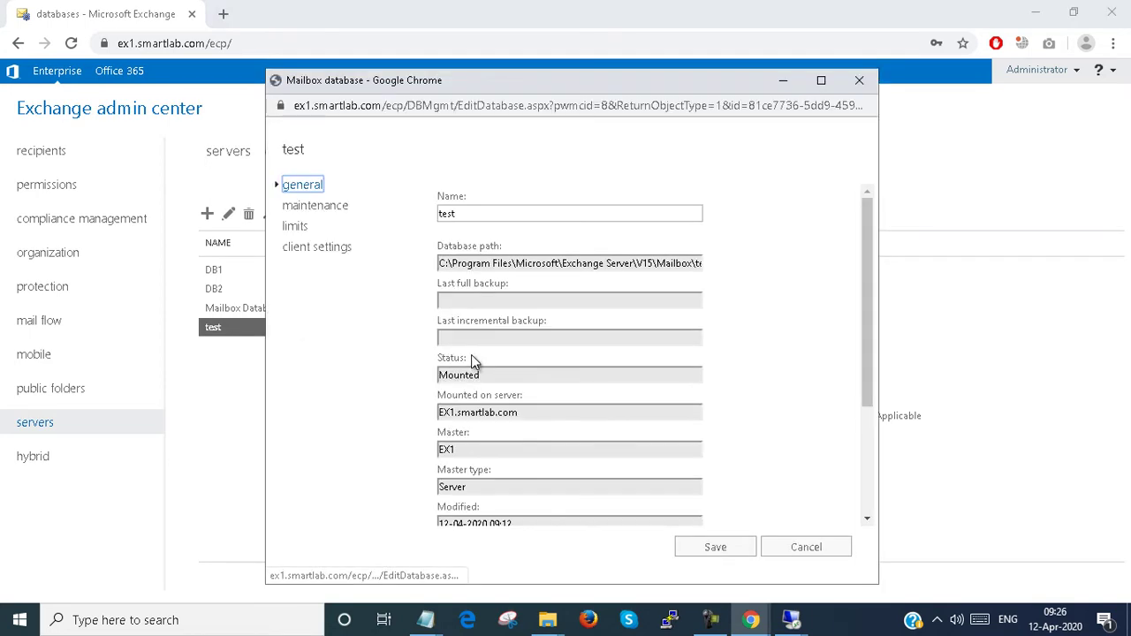
click(470, 265)
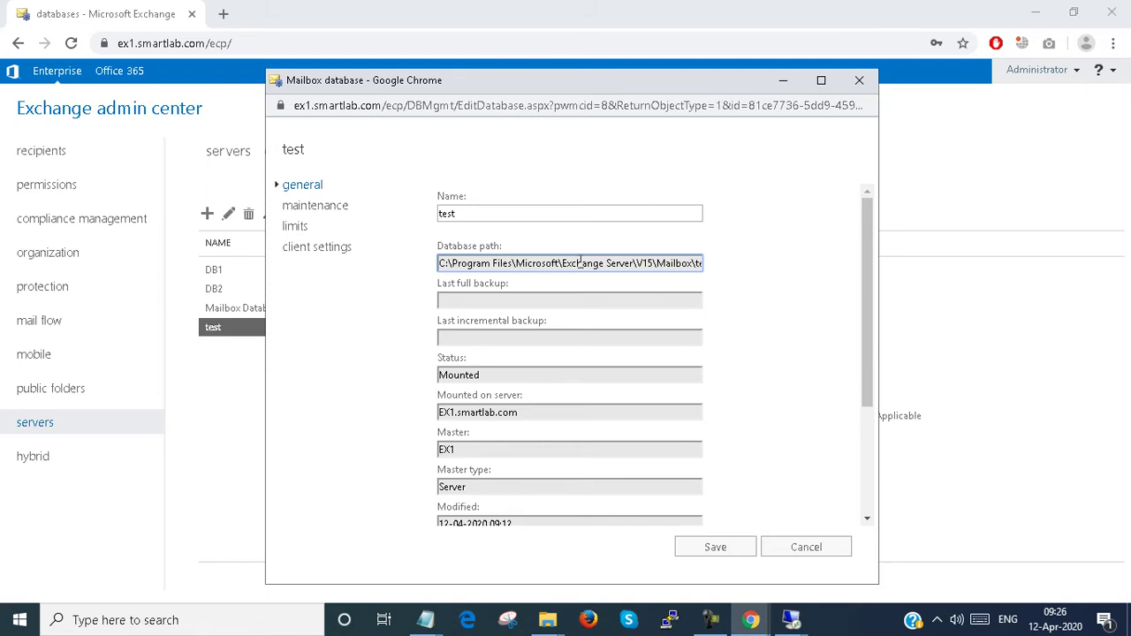
scroll(581, 262, down, 3)
click(792, 555)
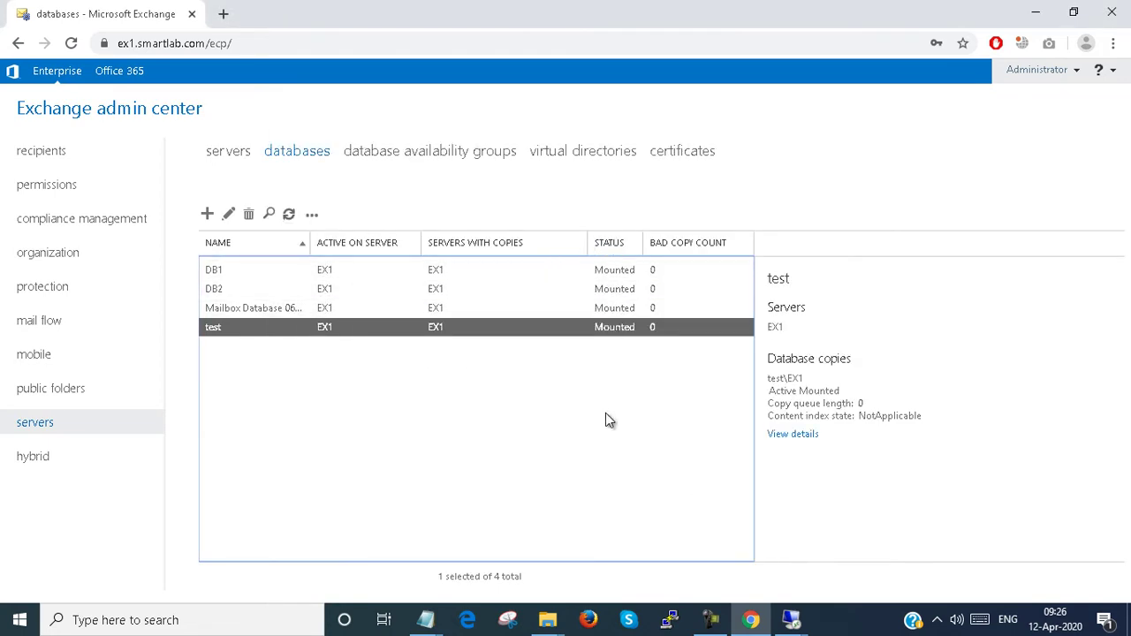
click(339, 311)
click(342, 328)
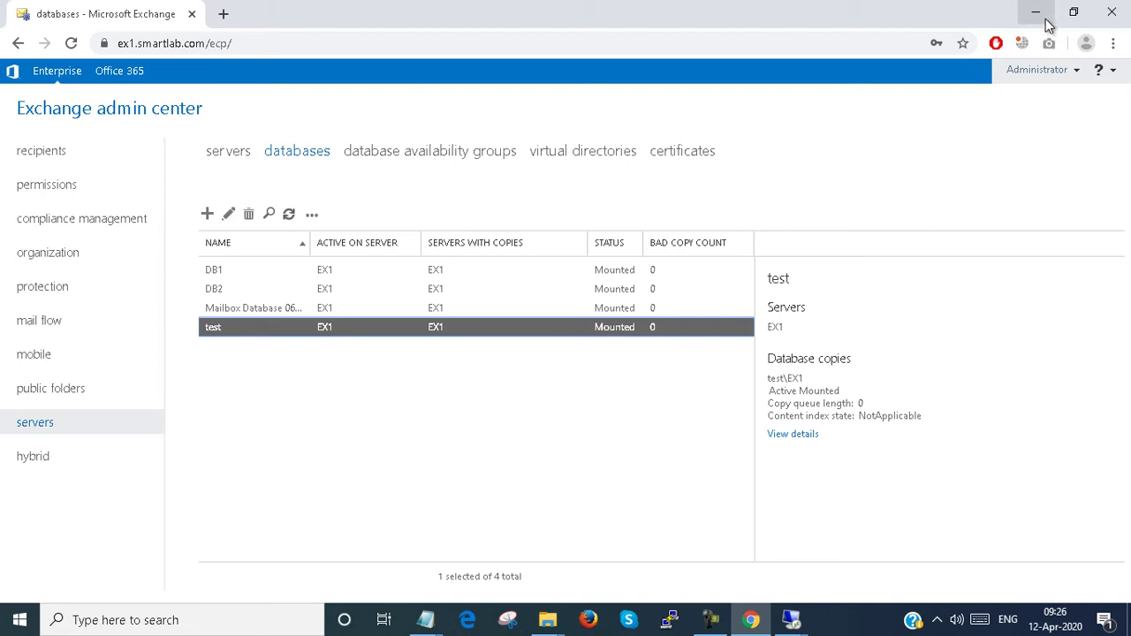
Return to the 192.168.0.11 remote session and launch the Exchange Management Shell.
mouse_move(795, 619)
click(846, 565)
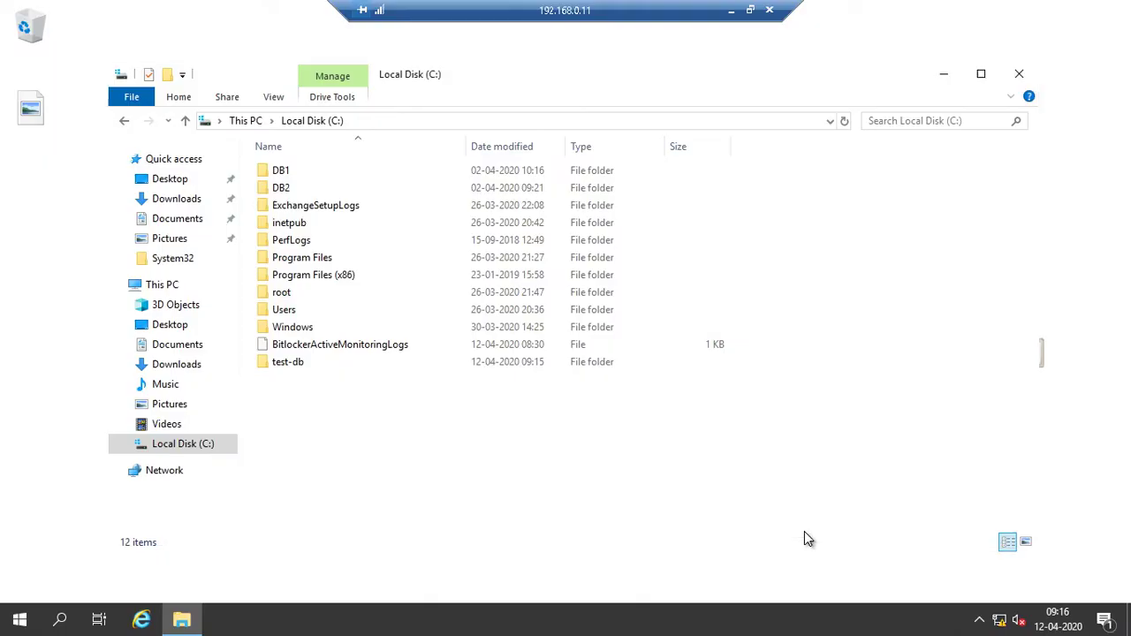
click(943, 74)
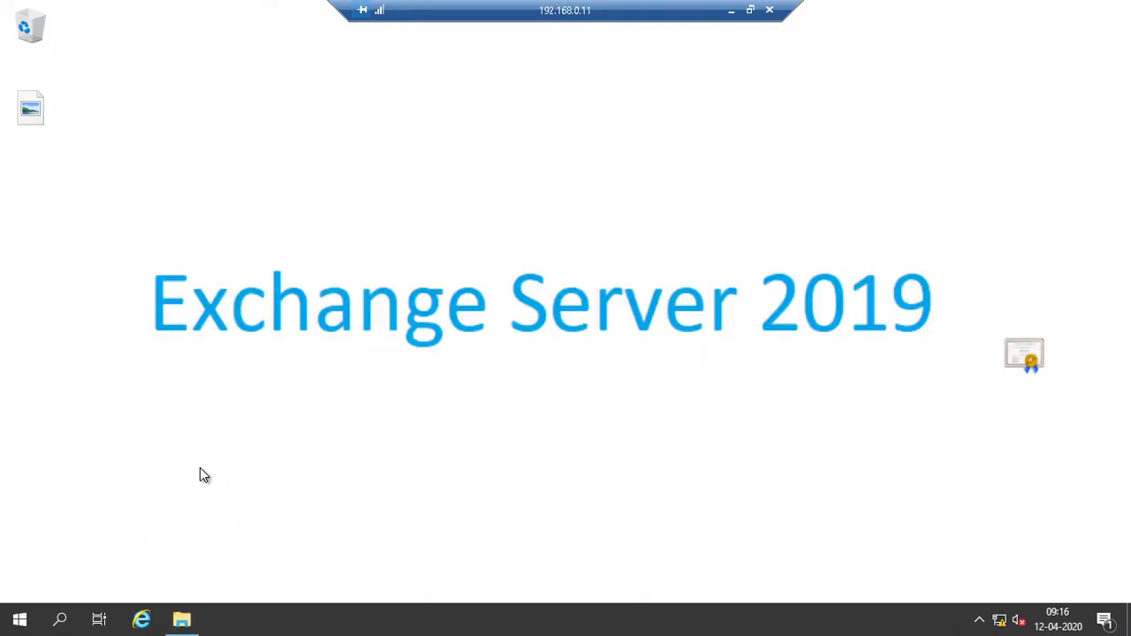
click(25, 620)
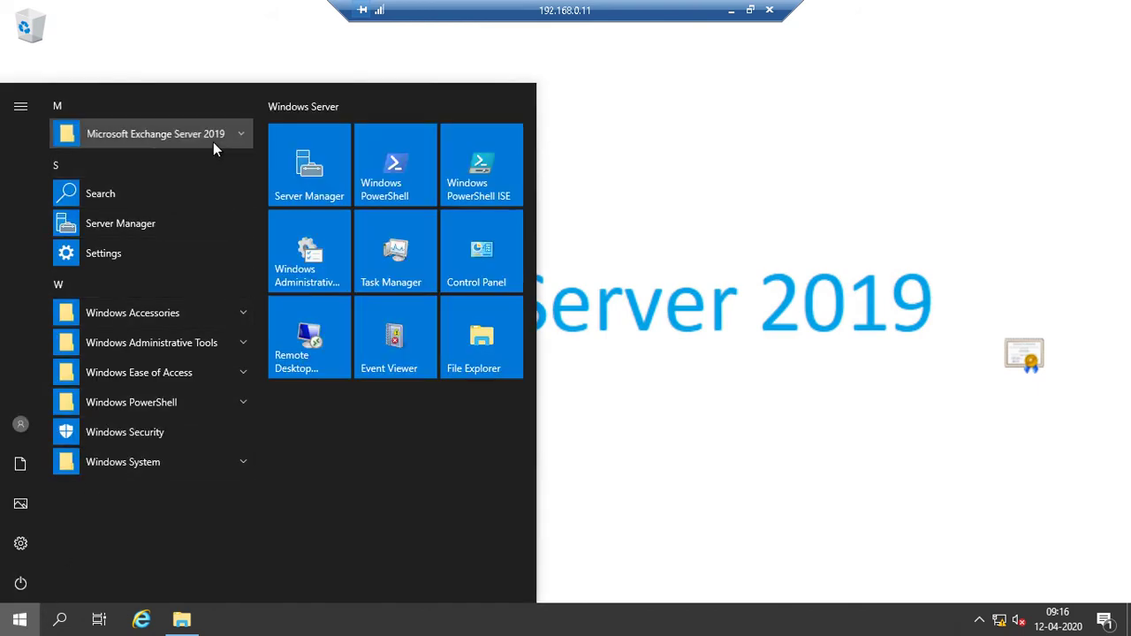
click(213, 142)
click(174, 202)
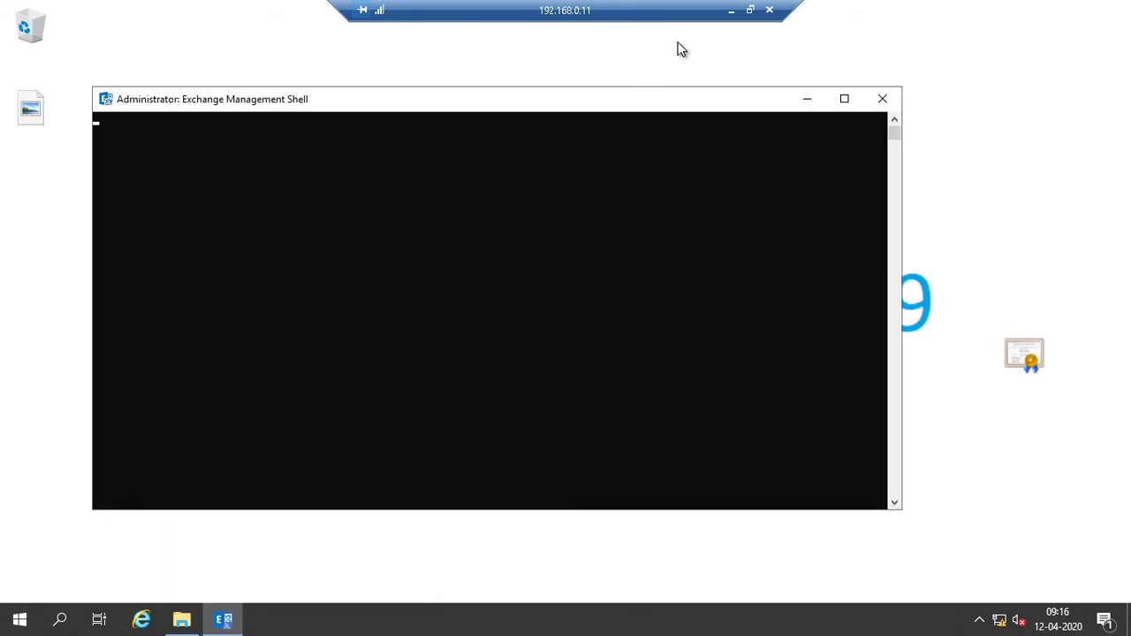
Copy the Get-MailboxDatabase command from cmdlets.txt on the local computer.
click(732, 11)
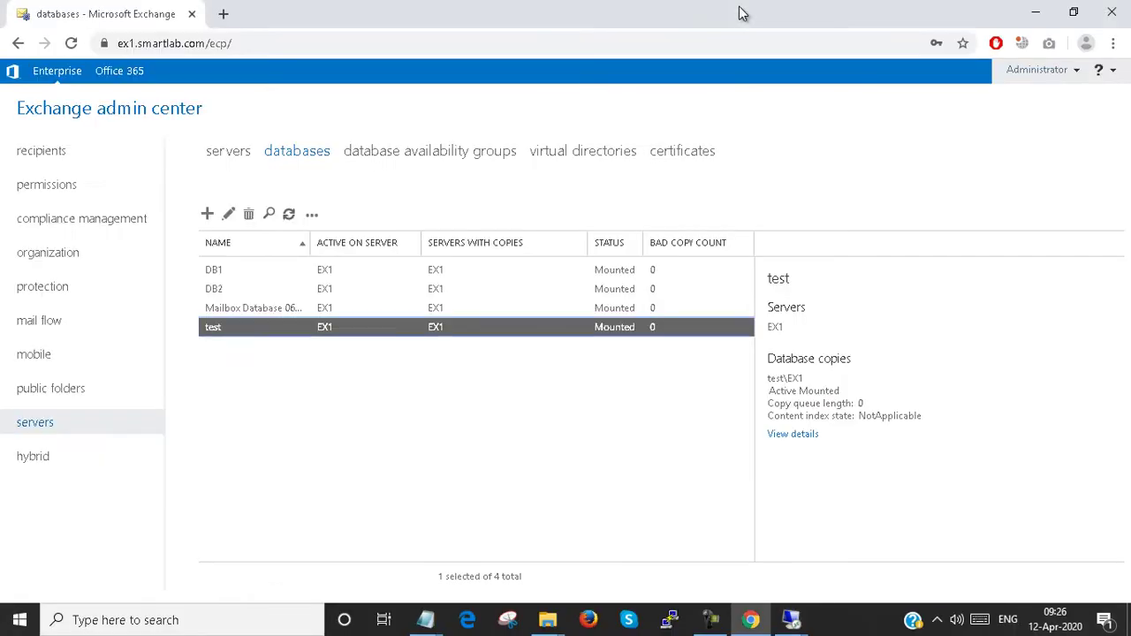
mouse_move(433, 619)
click(548, 552)
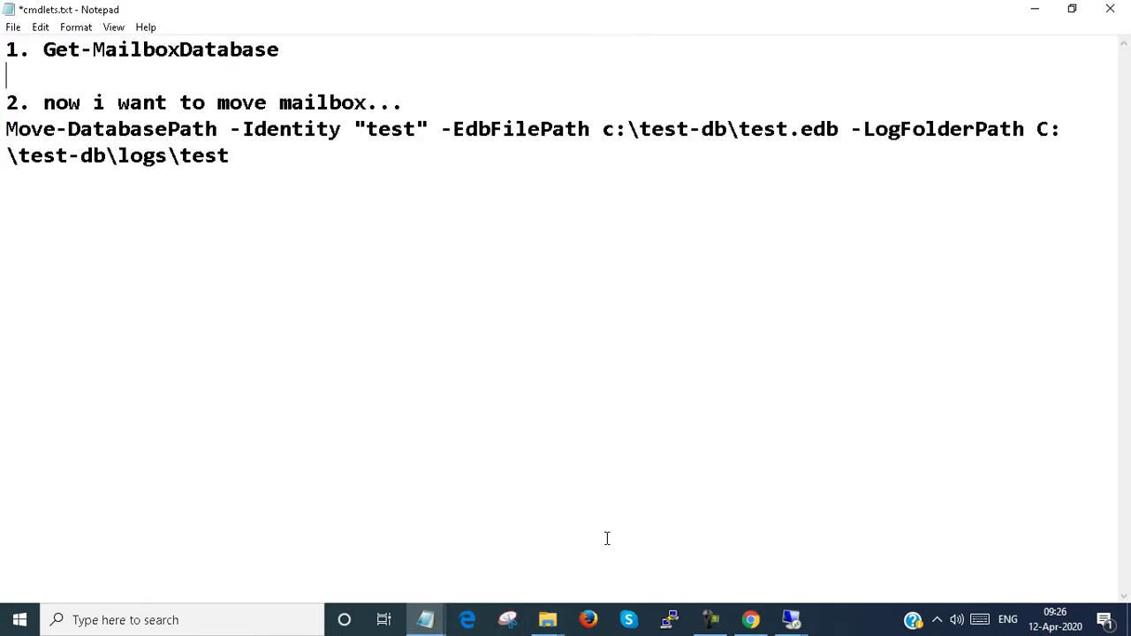
drag(53, 48, 282, 46)
click(283, 49)
drag(49, 48, 139, 71)
key(ctrl+c)
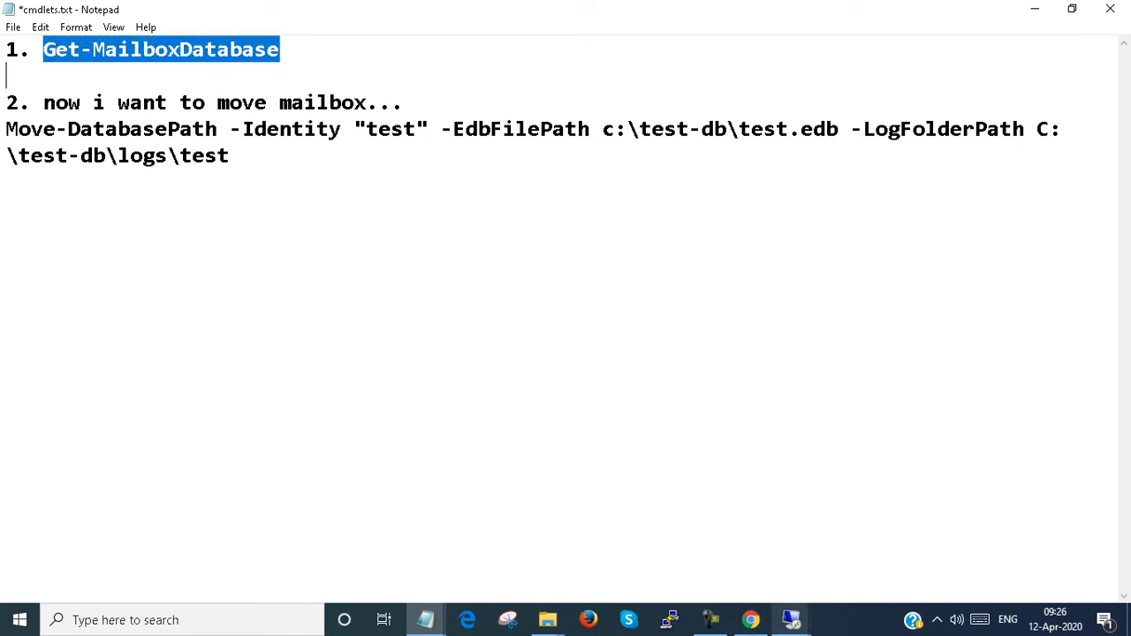
Run Get-MailboxDatabase in the remote Exchange Management Shell to list the mailbox databases.
click(790, 620)
click(820, 587)
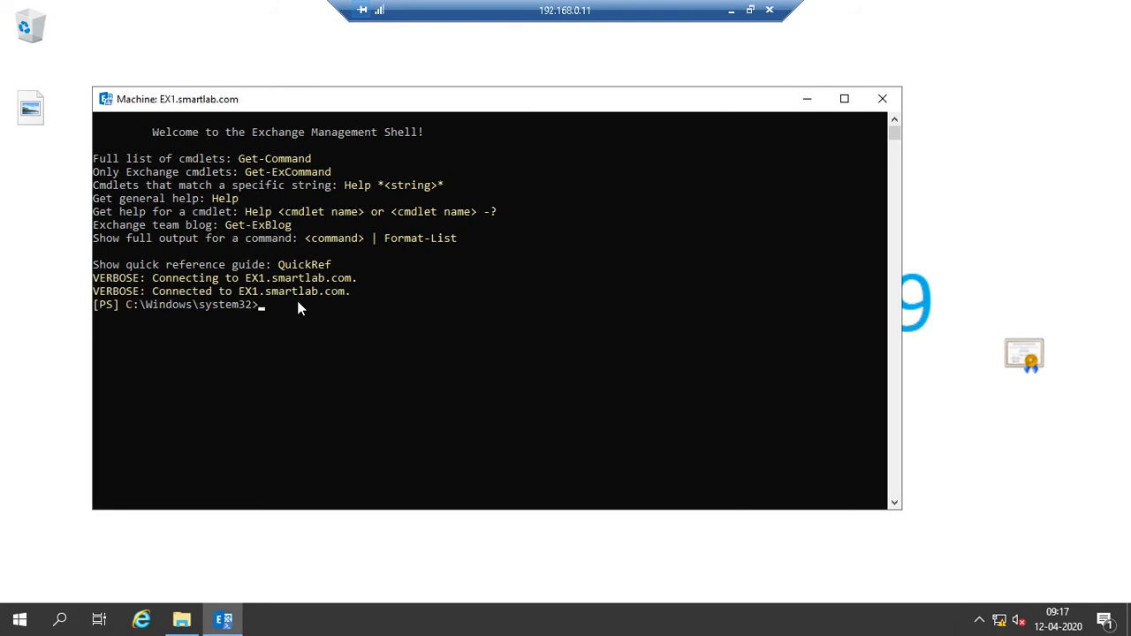
right_click(299, 306)
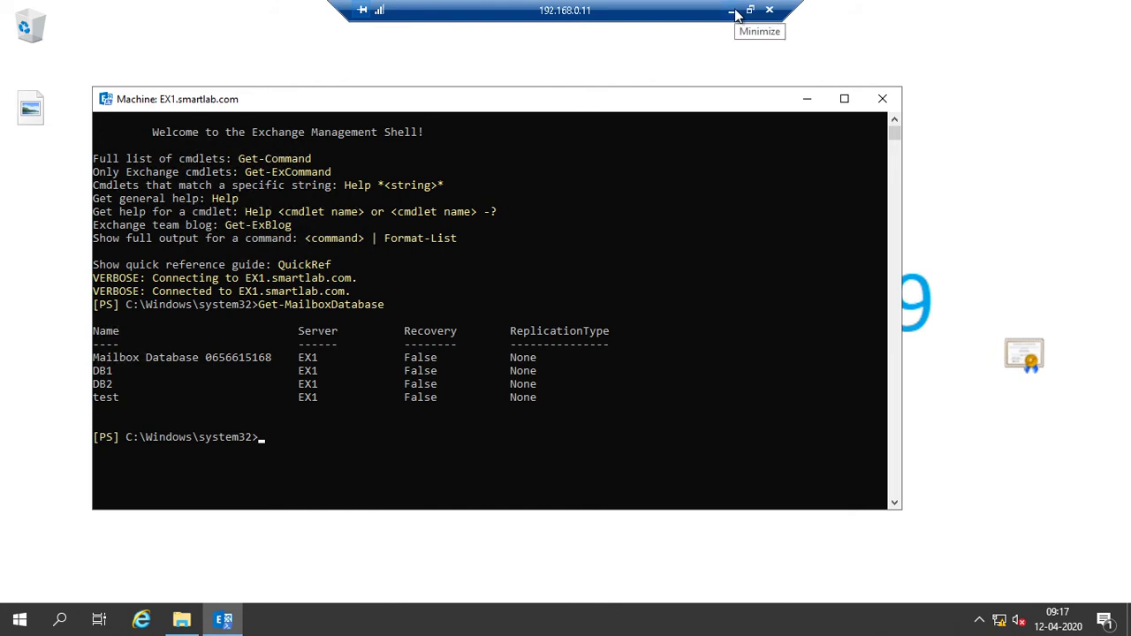
Examine the Move-DatabasePath command in cmdlets.txt, including its identity, EDB file path and log folder path.
click(732, 11)
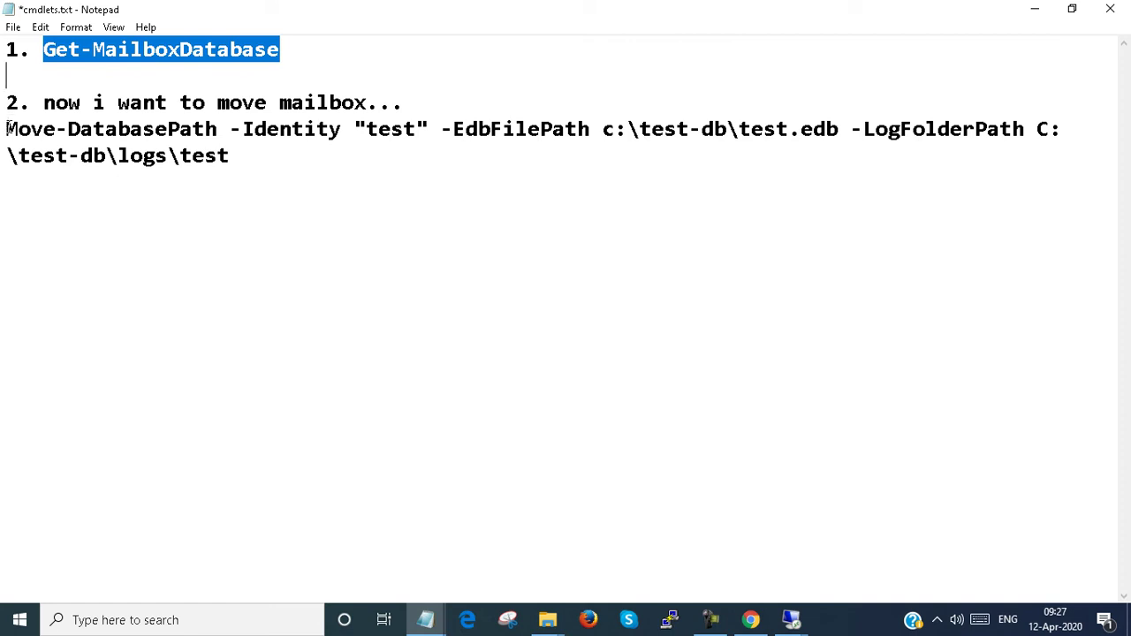
drag(7, 129, 234, 157)
click(188, 157)
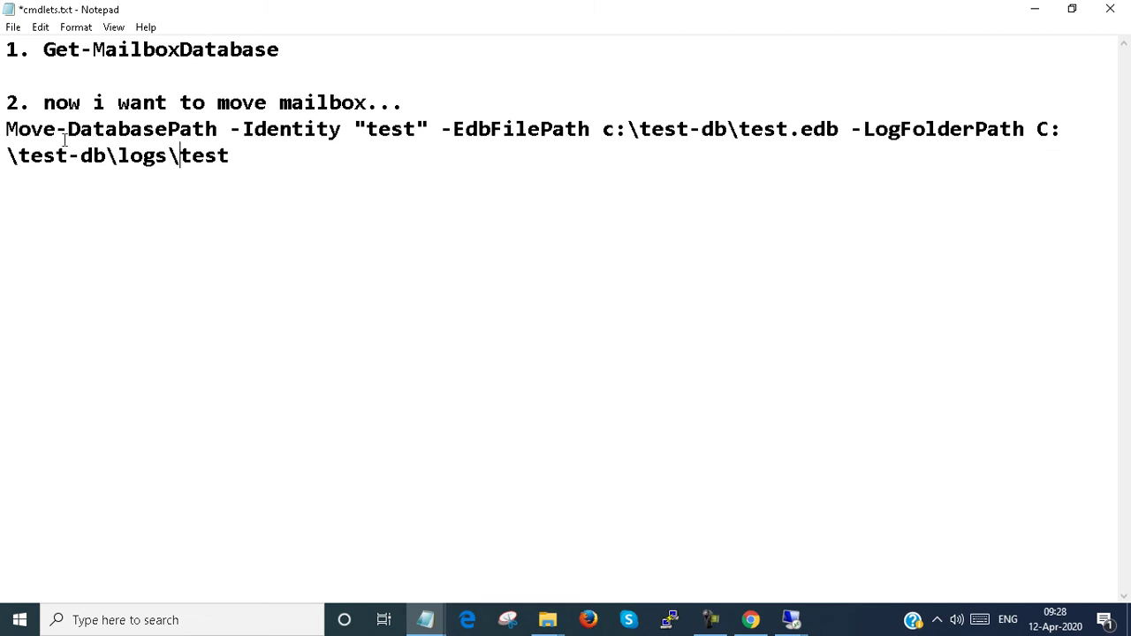
click(233, 159)
key(shift+Left)
key(shift+Left)
key(shift+Left)
key(shift+Left)
key(shift+Left)
key(Left)
key(Left)
key(shift+Right)
key(shift+Right)
key(shift+Right)
key(shift+Right)
Copy the command and run Move-DatabasePath -Identity "test" -EdbFilePath c:\test-db\test.edb -LogFolderPath C:\test-db\logs\test in the Exchange Management Shell.
click(6, 129)
drag(6, 133, 240, 150)
key(ctrl+c)
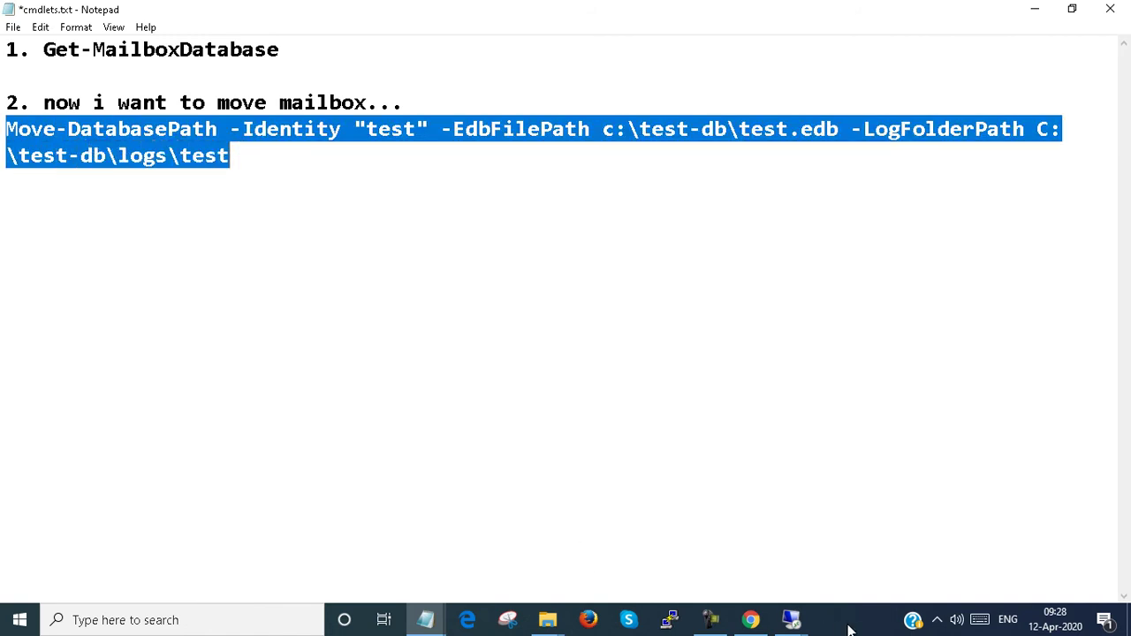
click(793, 623)
click(879, 544)
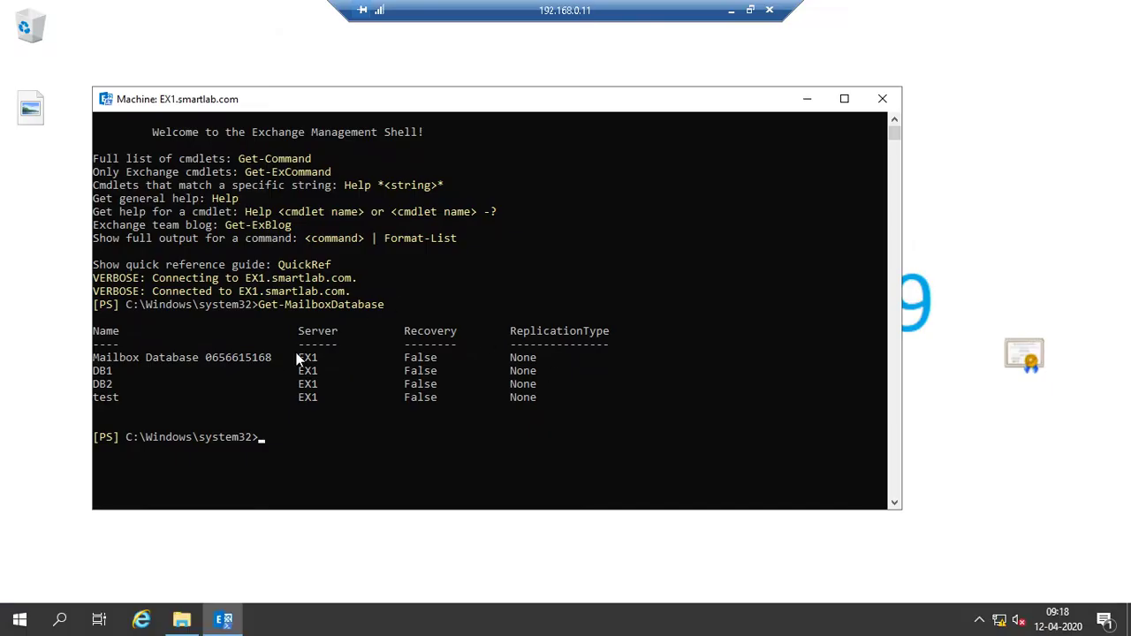
key(ctrl+v)
key(Return)
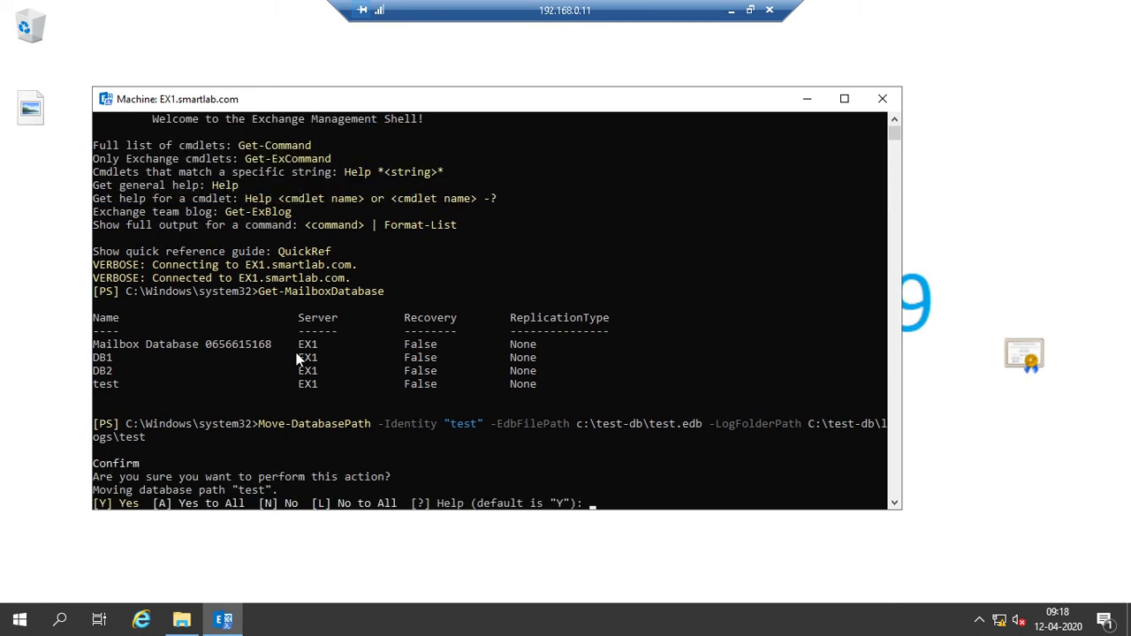
Answer y to both confirmations, approving the path move and the temporary dismount of the test database.
text(y)
key(Return)
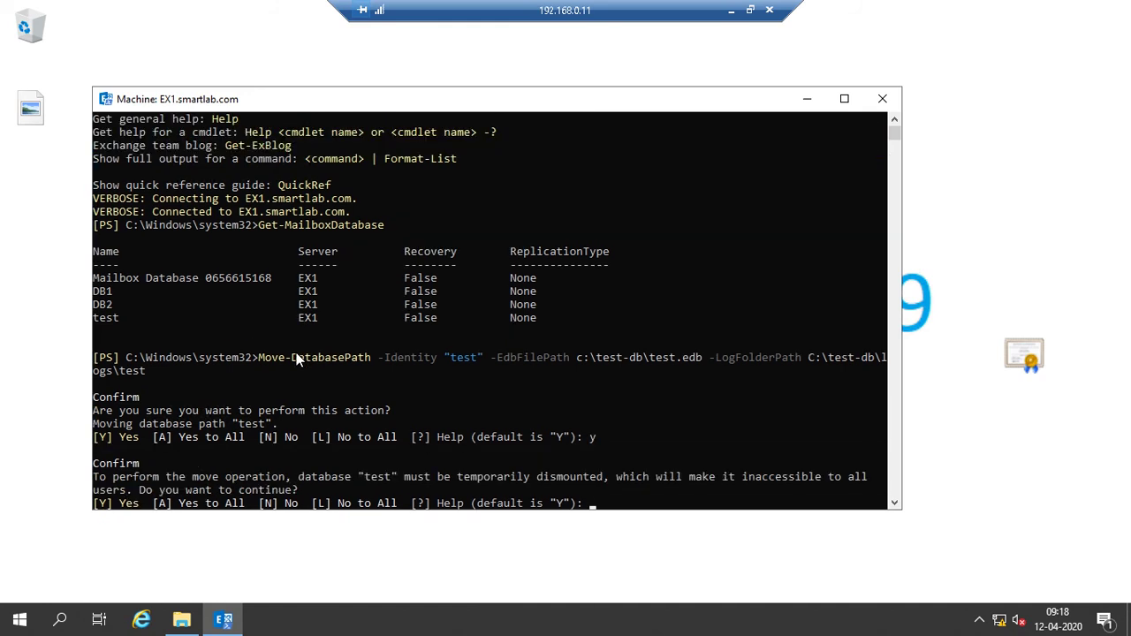
text(y)
key(Return)
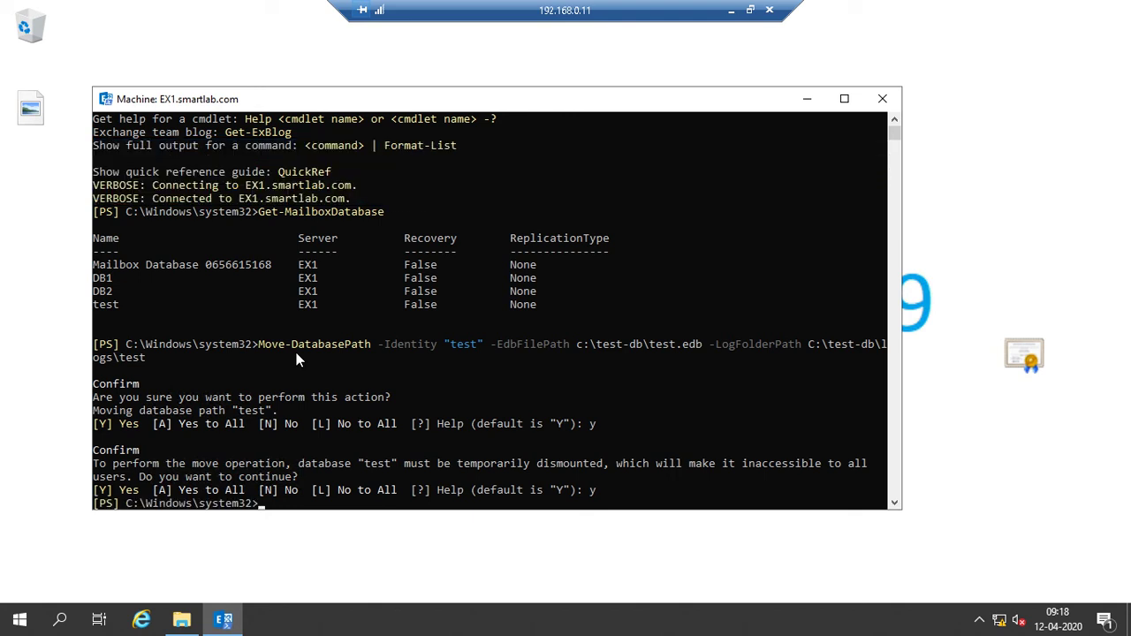
Rerun Get-MailboxDatabase in the Exchange Management Shell to list the mailbox databases after the move.
key(Return)
key(Return)
key(Return)
key(Up)
key(Up)
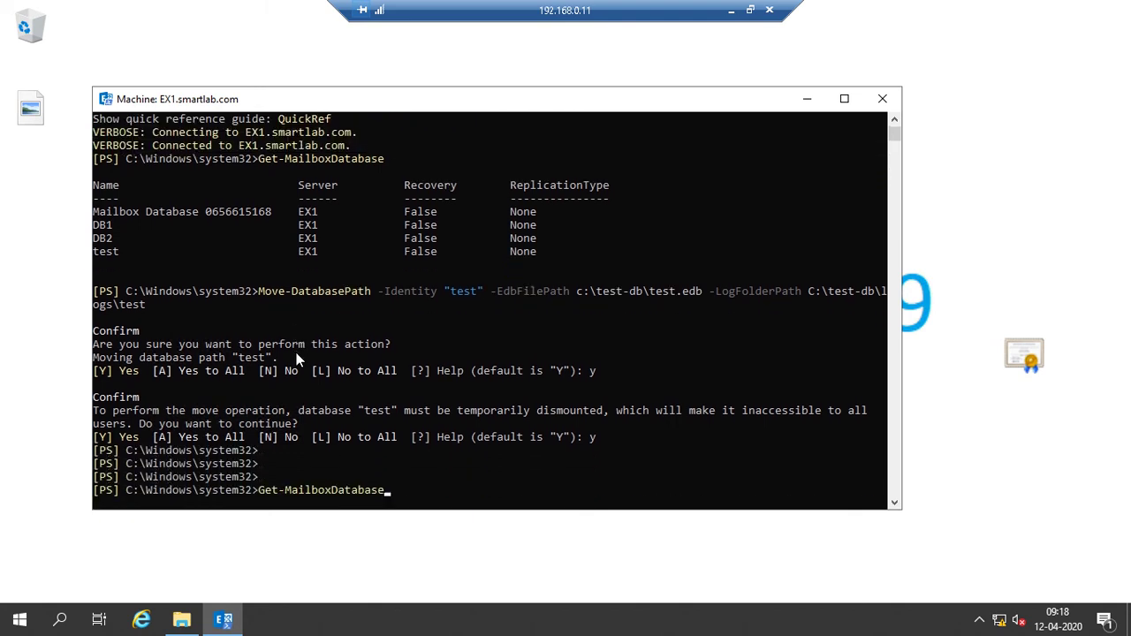
key(Return)
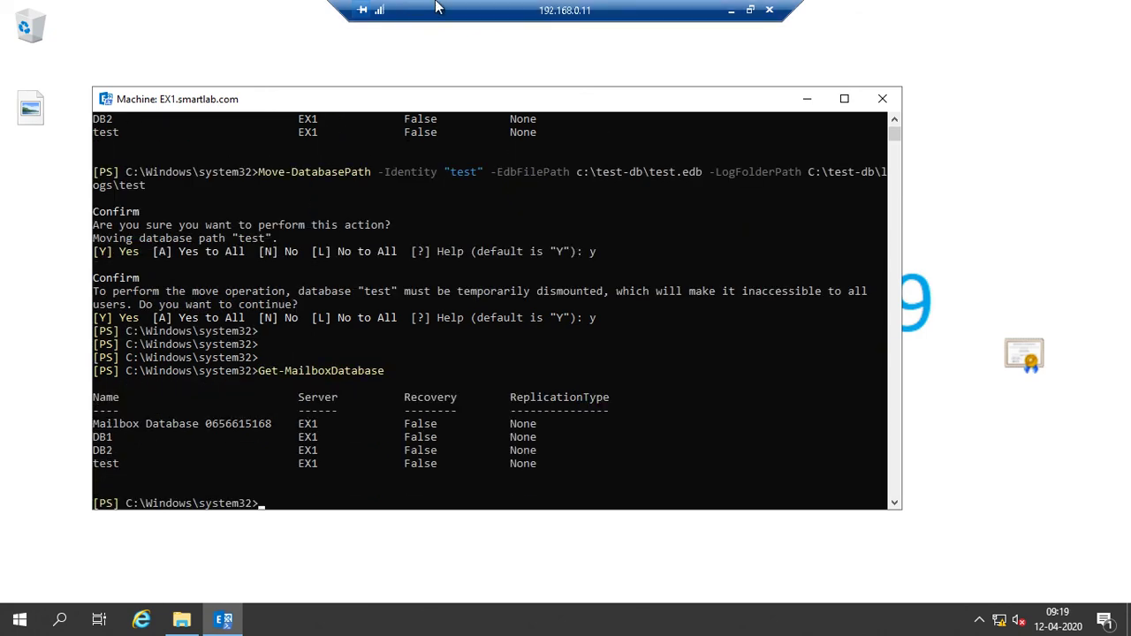
Switch to the Exchange admin center in Chrome, refresh the database list and open the test database's properties to check its database path.
click(734, 11)
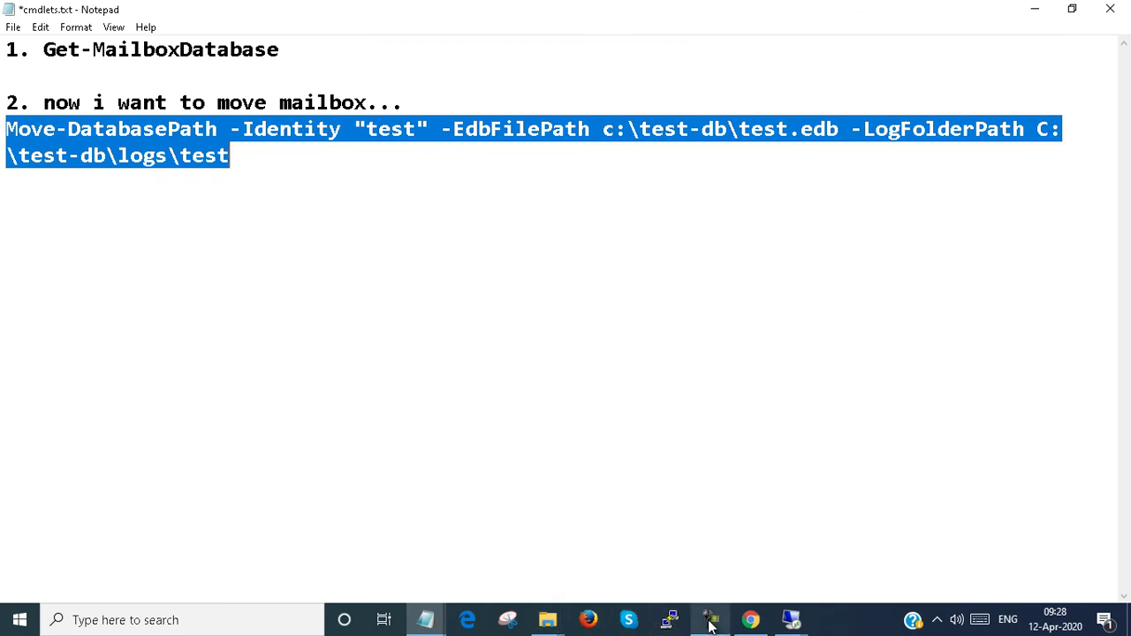
click(747, 621)
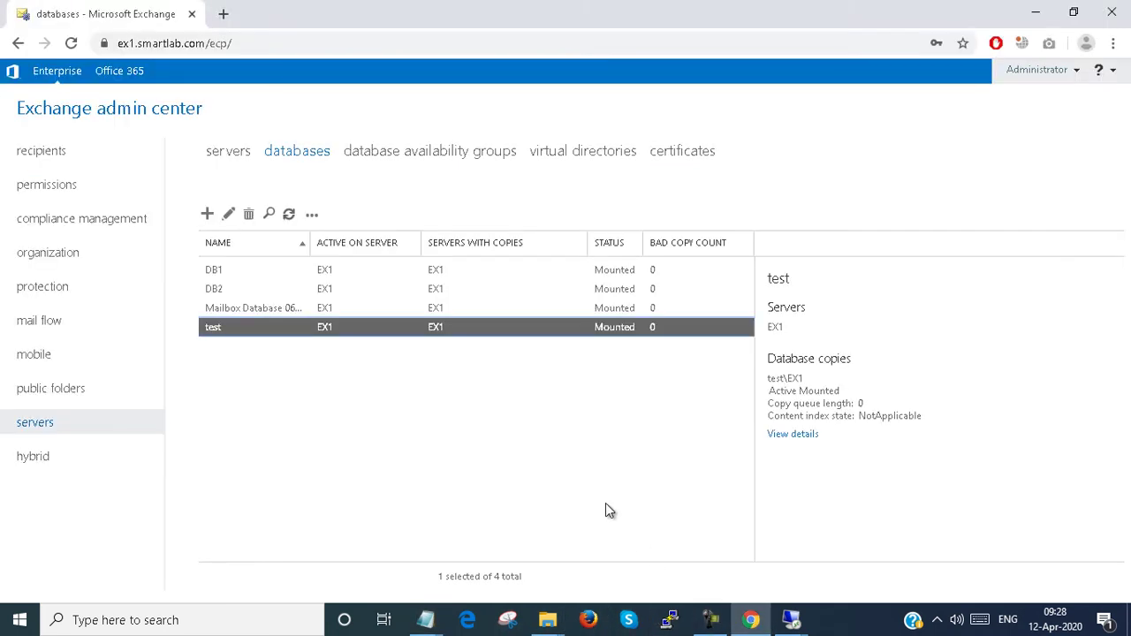
click(289, 215)
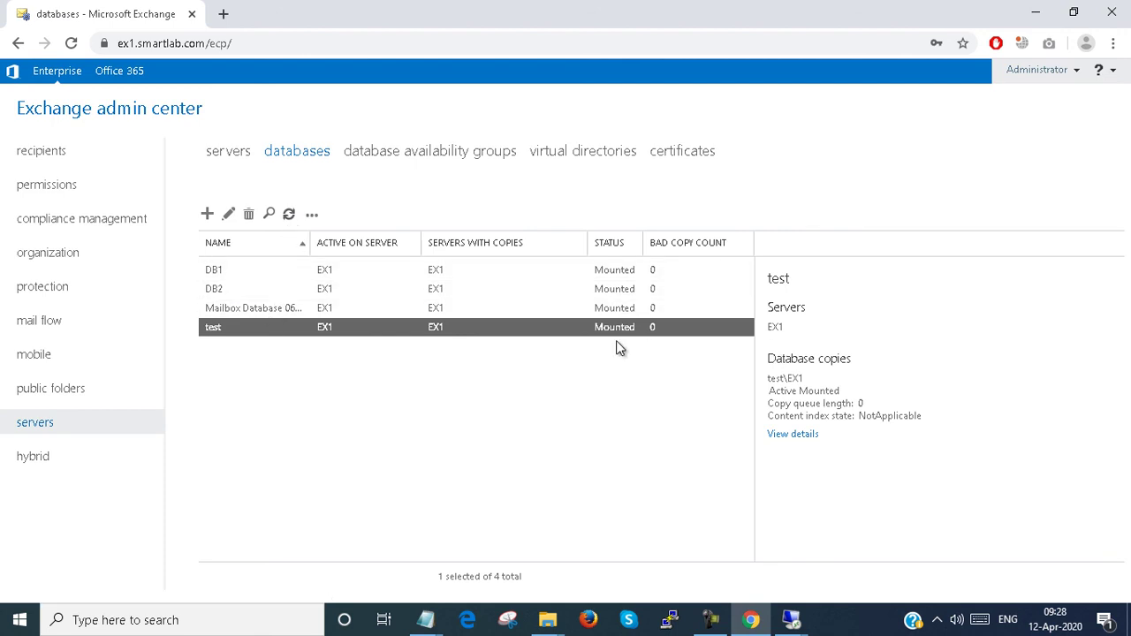
double_click(304, 329)
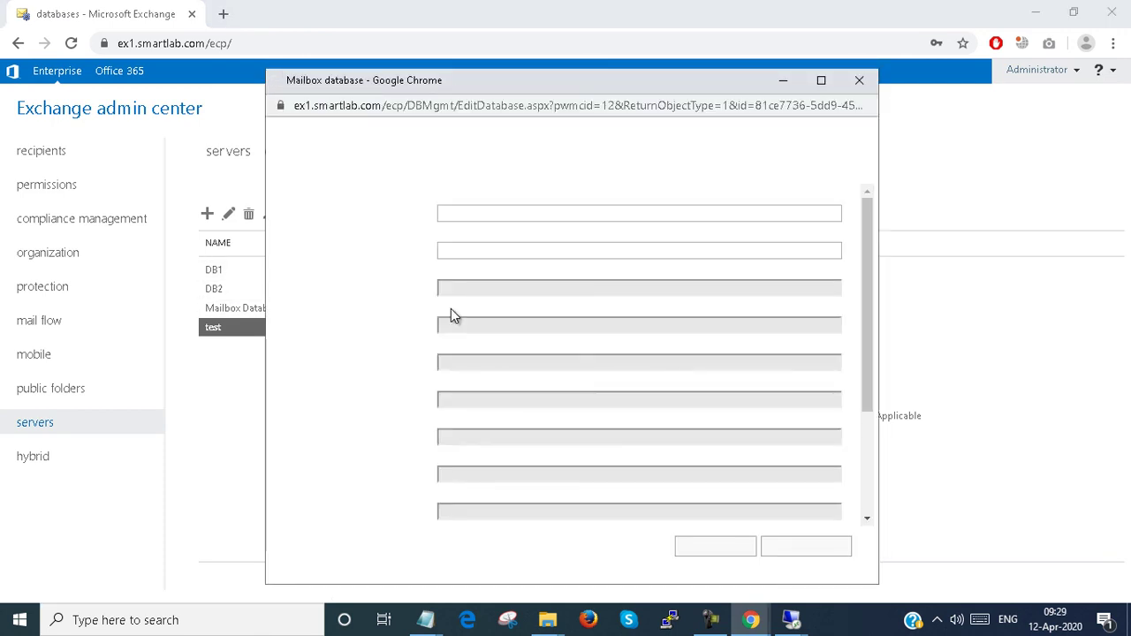
drag(526, 254, 434, 260)
click(421, 298)
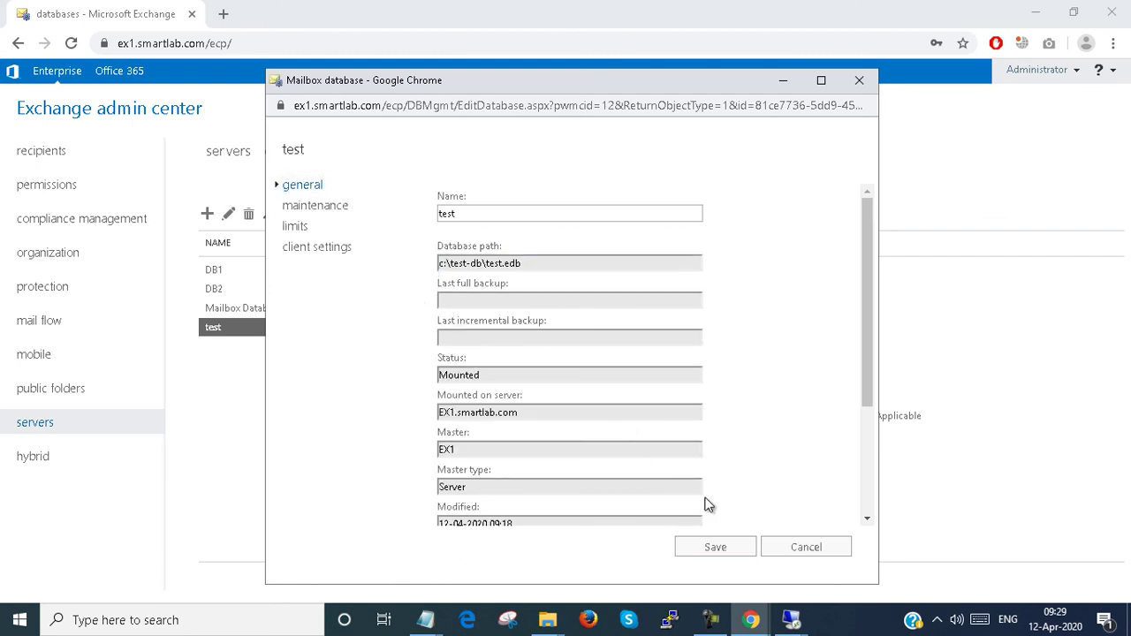
Return to the remote server, inspect test.edb in C:\test-db and the logs\test folder in File Explorer, and close the window.
mouse_move(791, 619)
click(890, 570)
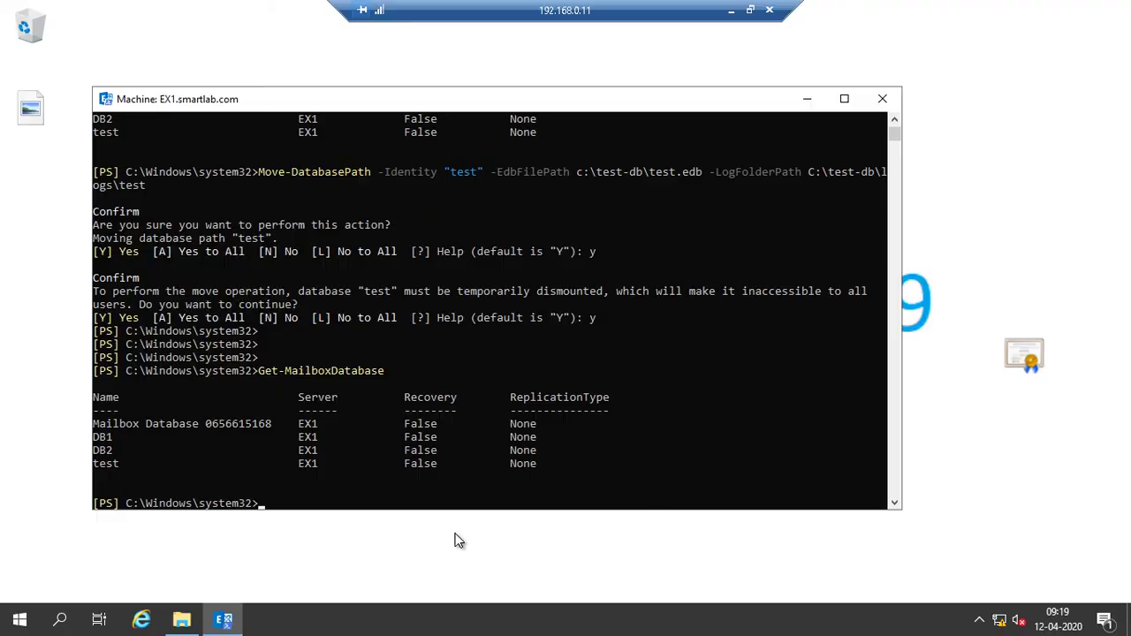
click(181, 619)
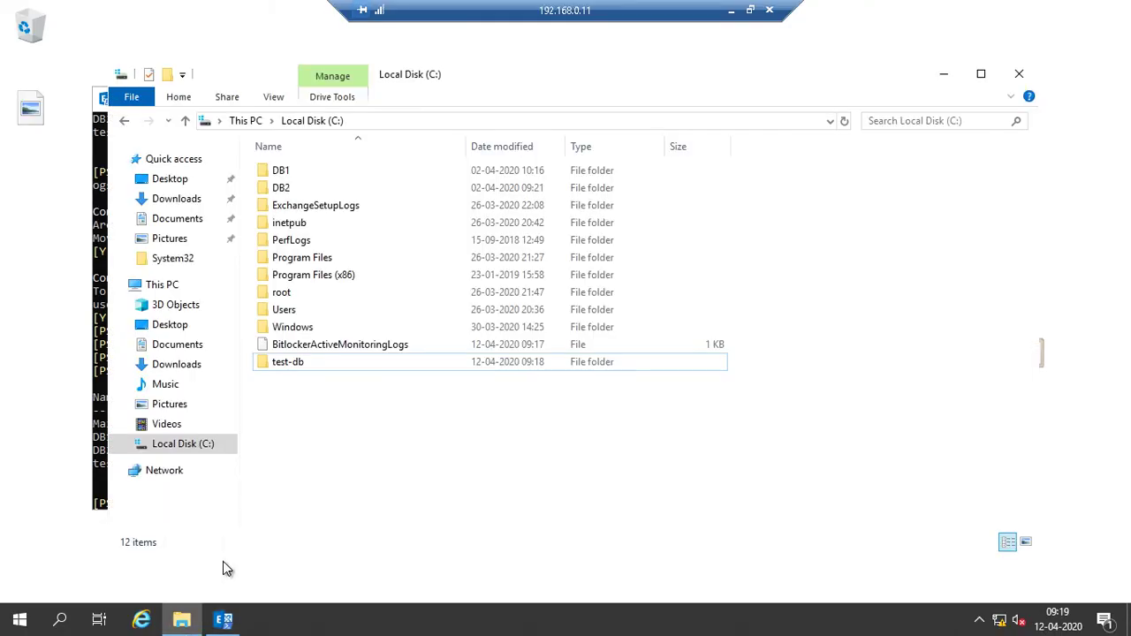
double_click(297, 362)
click(300, 190)
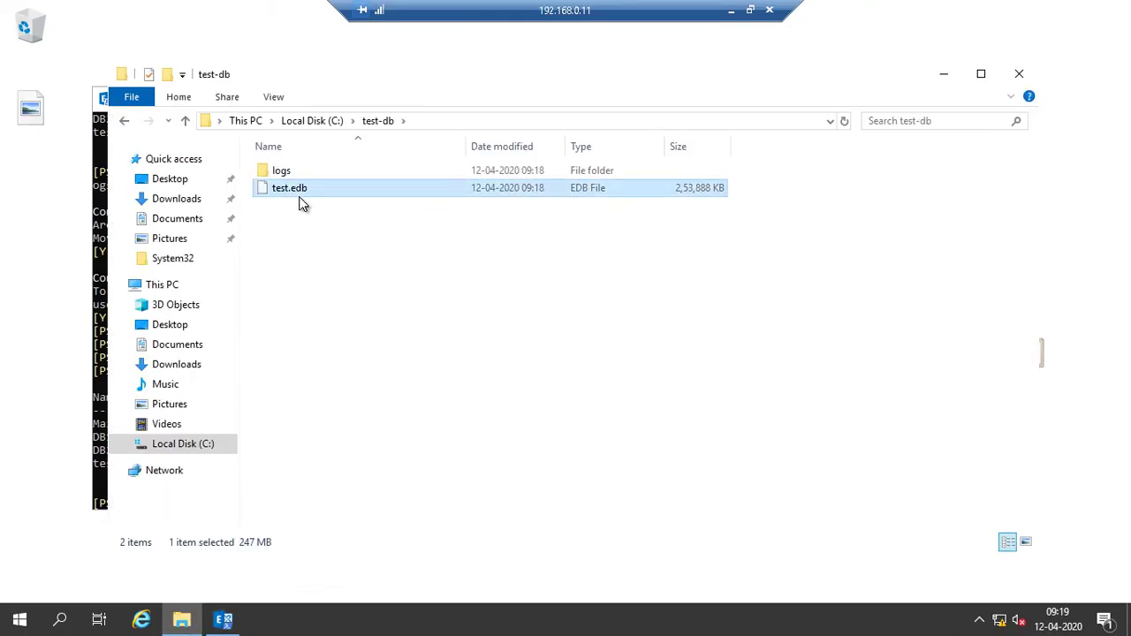
double_click(300, 177)
double_click(300, 183)
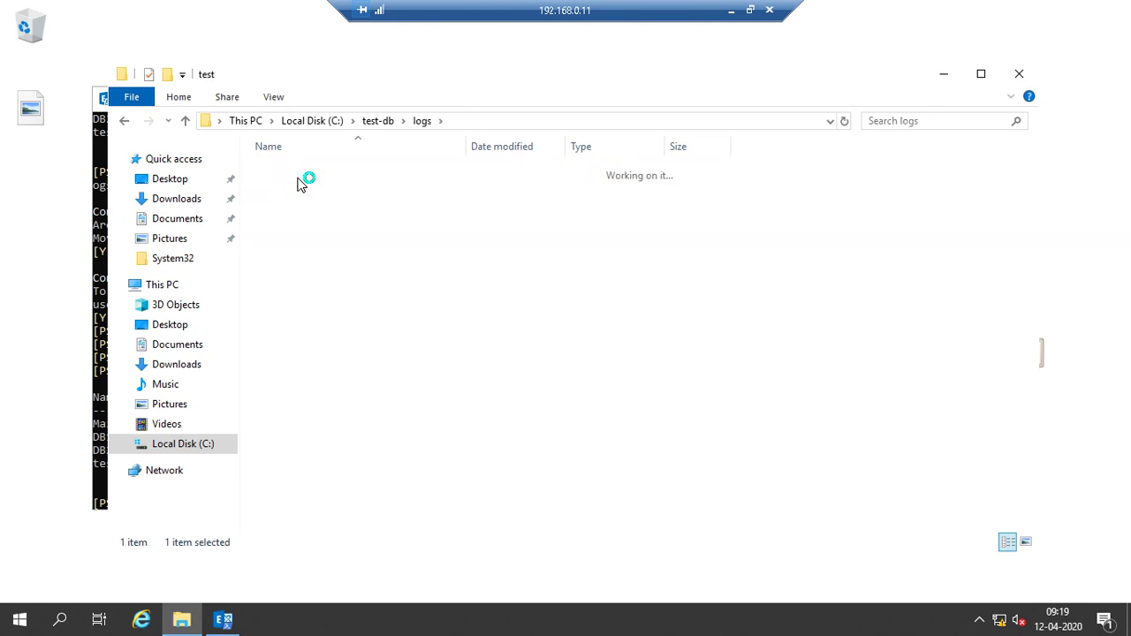
click(1019, 74)
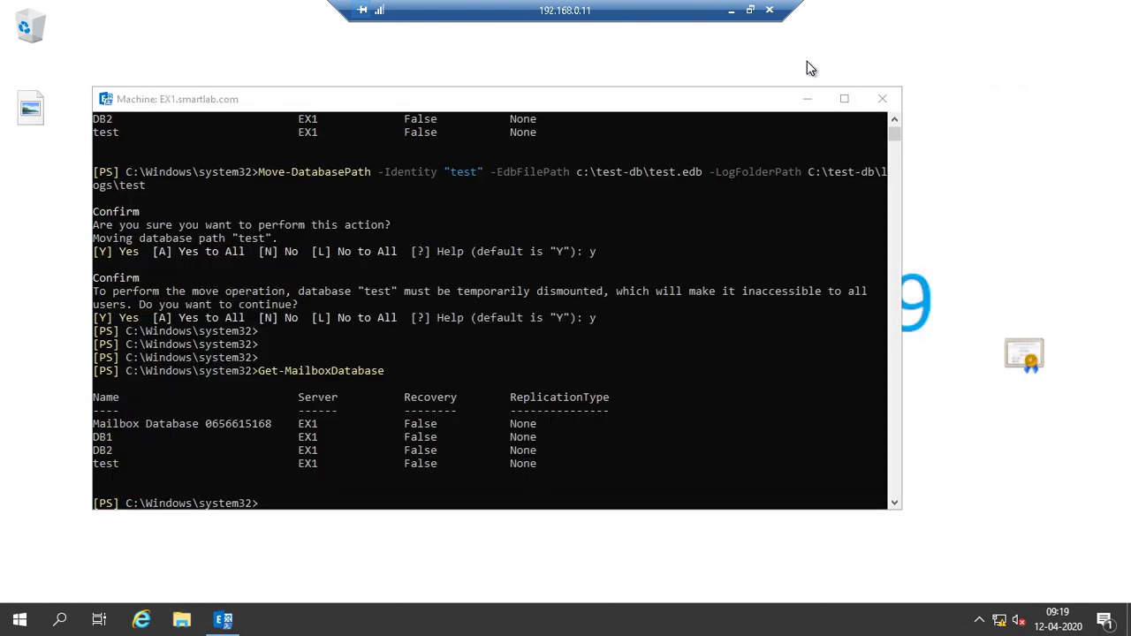